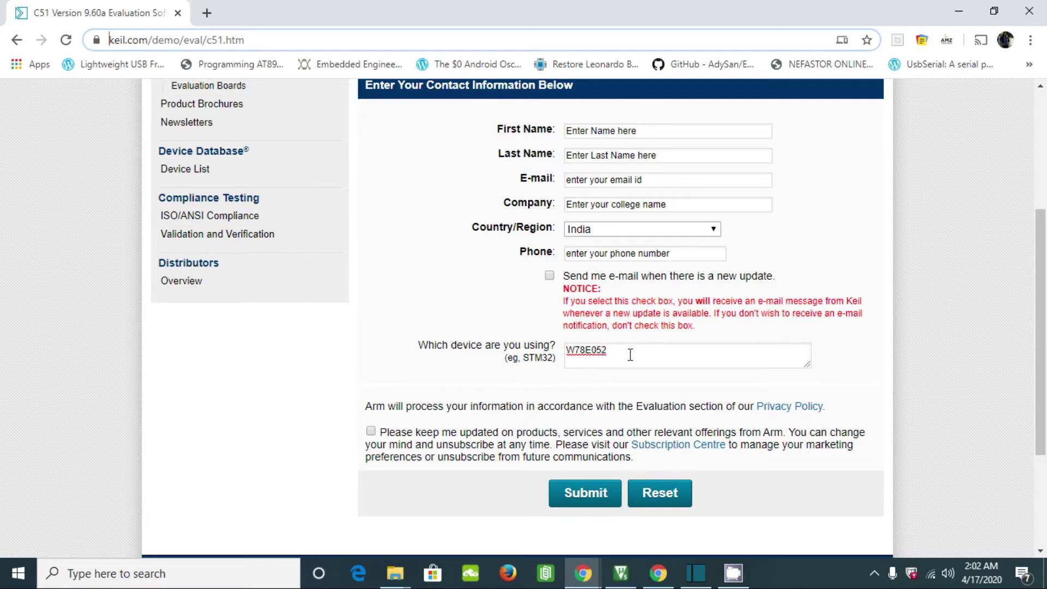
Step: Confirm the device field reads W78E052 and submit the C51 evaluation form
{"action": "left_click_drag", "start_coordinate": [626, 354], "coordinate": [566, 354]}
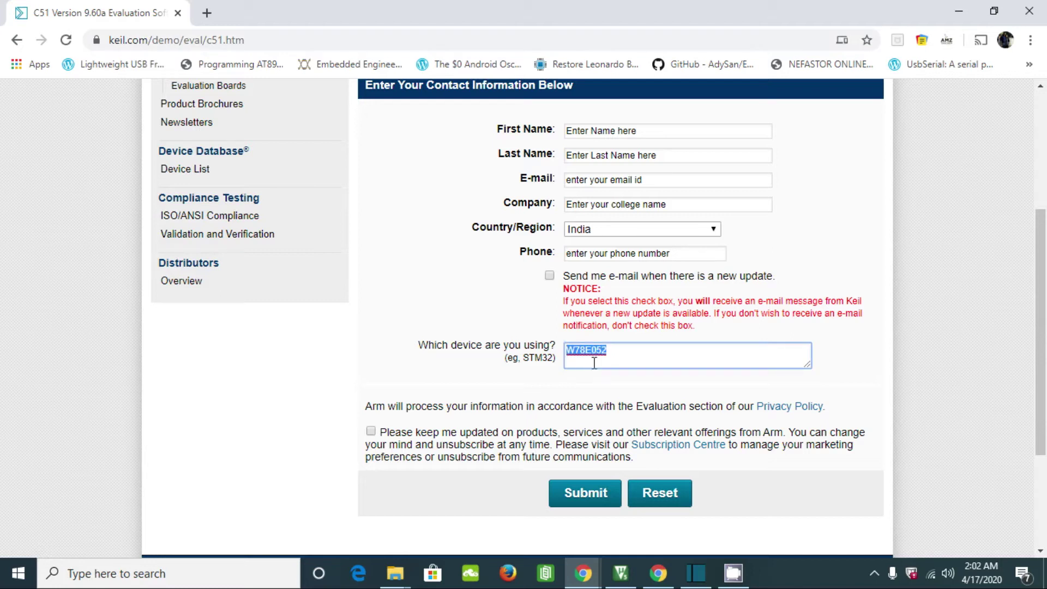
{"action": "left_click", "coordinate": [572, 390]}
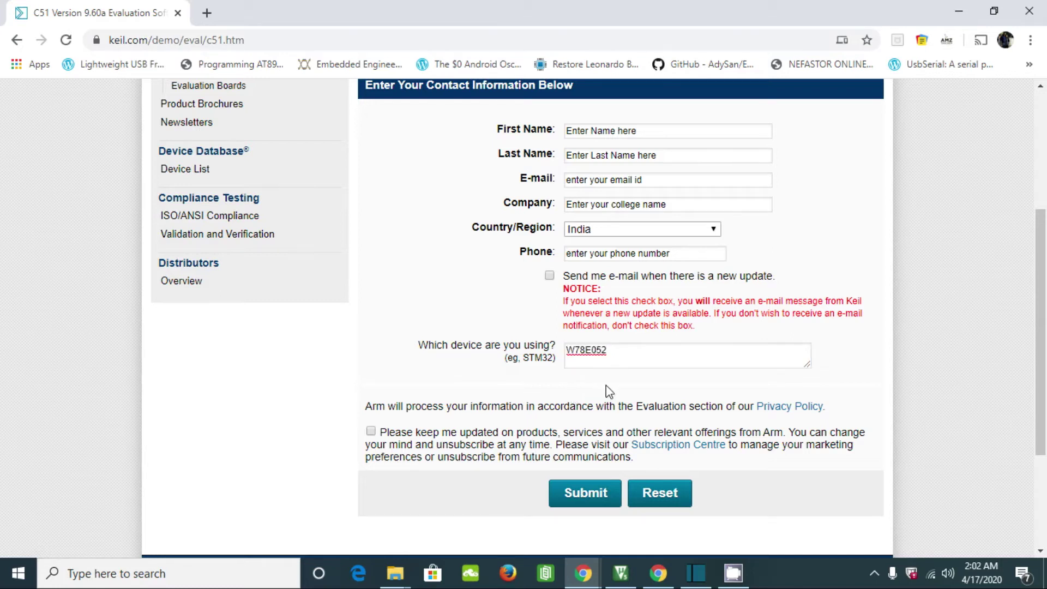
{"action": "left_click", "coordinate": [587, 490]}
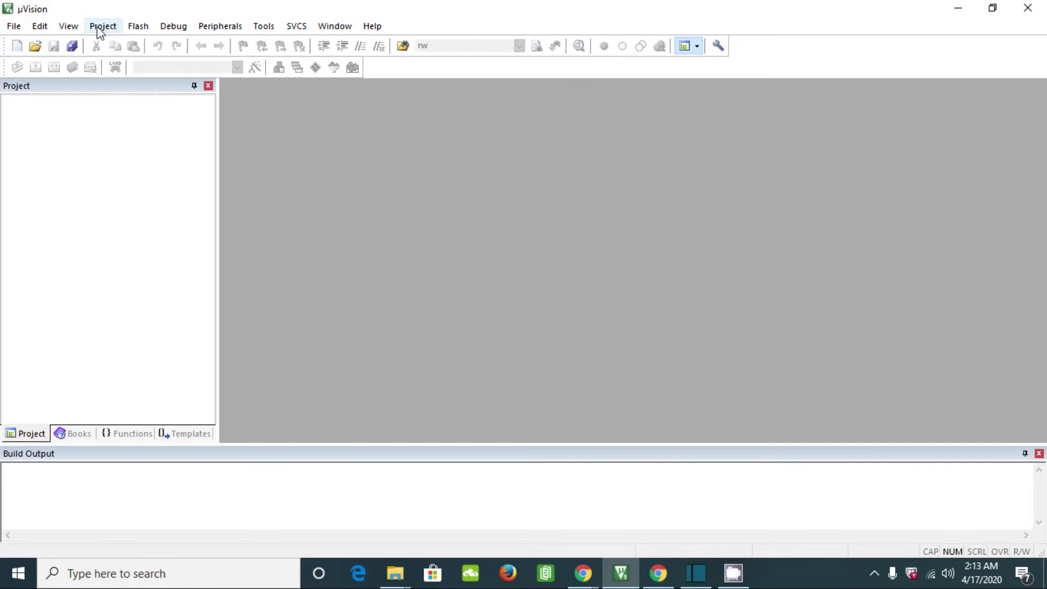
Step: Start a new µVision project in a new 8051_Examples folder, naming it 8051_Examples
{"action": "left_click", "coordinate": [103, 26]}
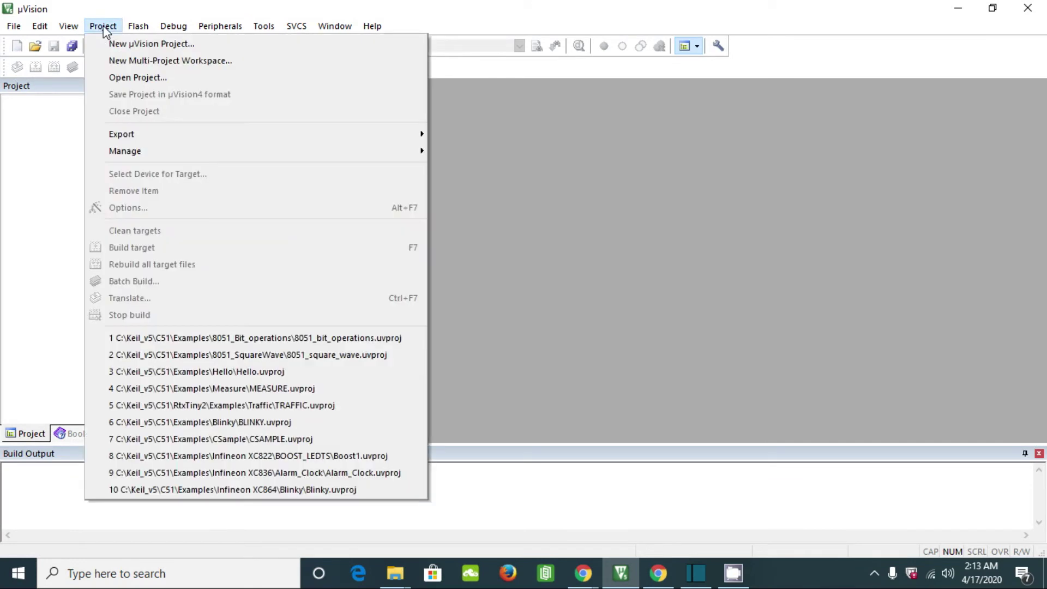
{"action": "left_click", "coordinate": [174, 46]}
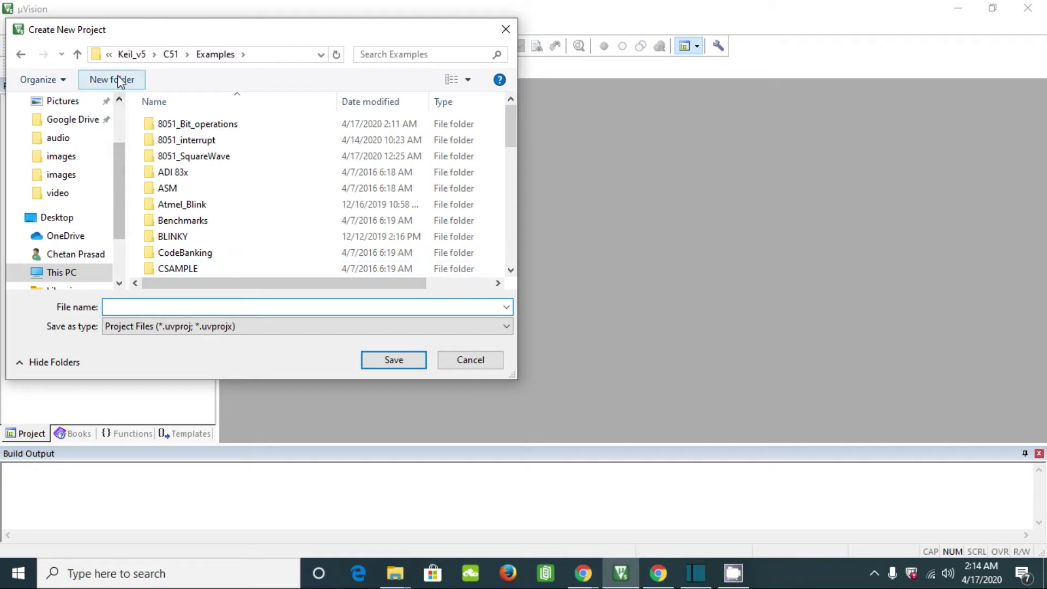
{"action": "left_click", "coordinate": [120, 80]}
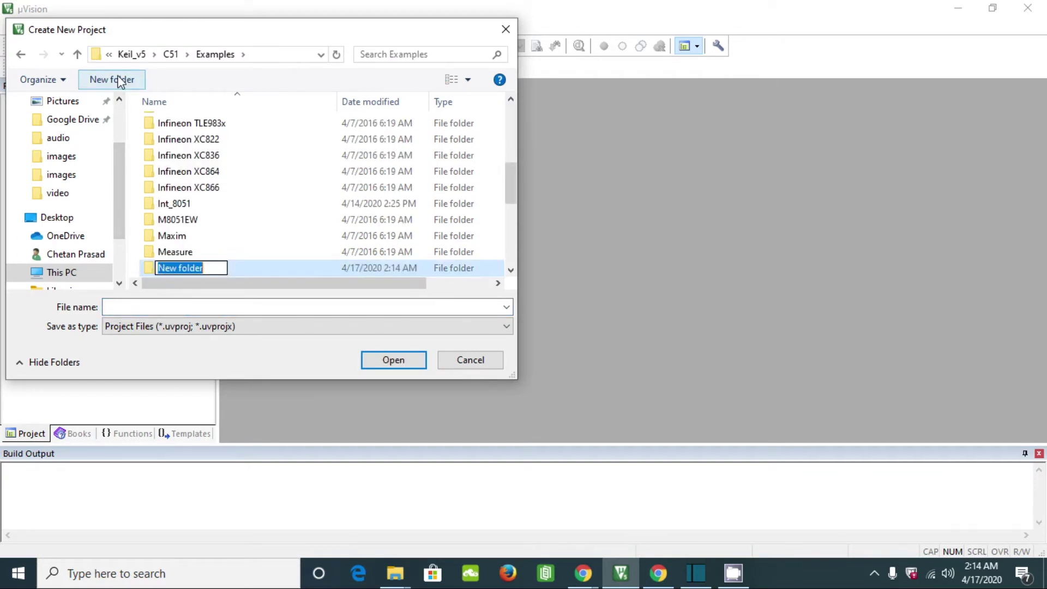
{"action": "type", "text": "80"}
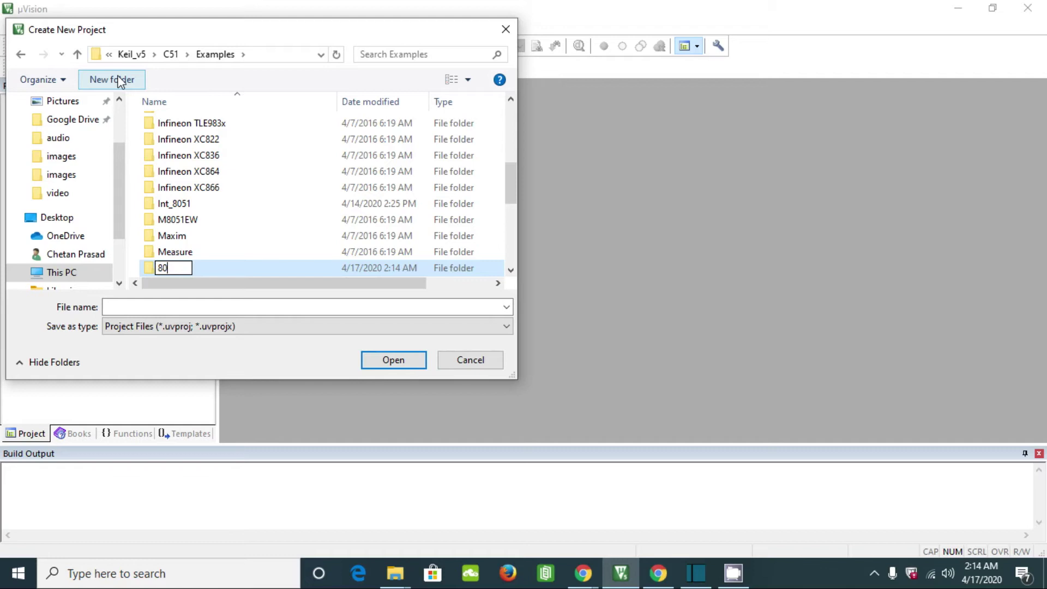
{"action": "type", "text": "51_E"}
{"action": "type", "text": "xm"}
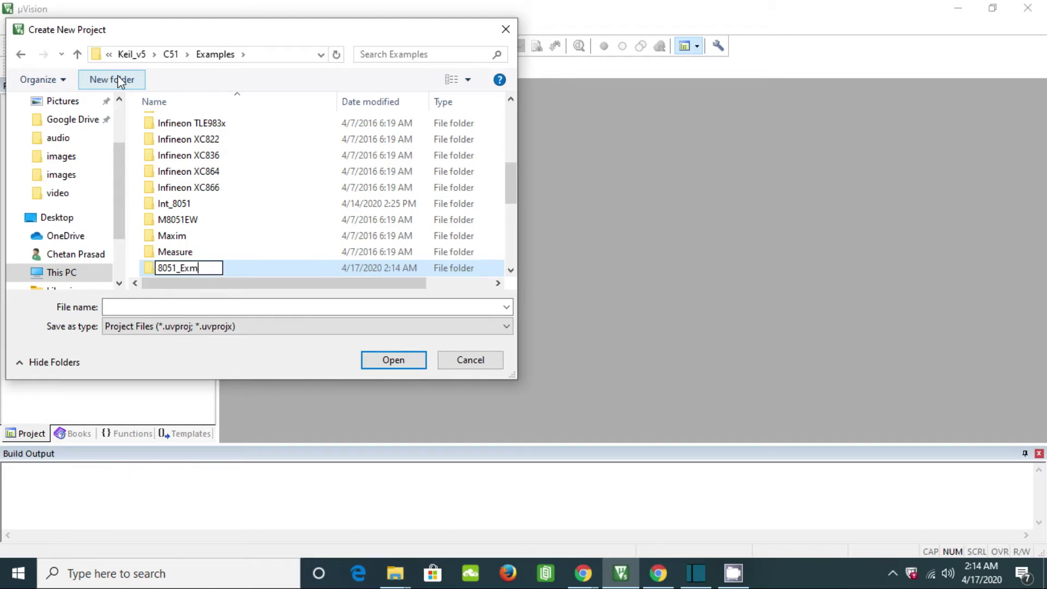
{"action": "key", "text": "BackSpace"}
{"action": "key", "text": "BackSpace"}
{"action": "type", "text": "xamples"}
{"action": "key", "text": "Return"}
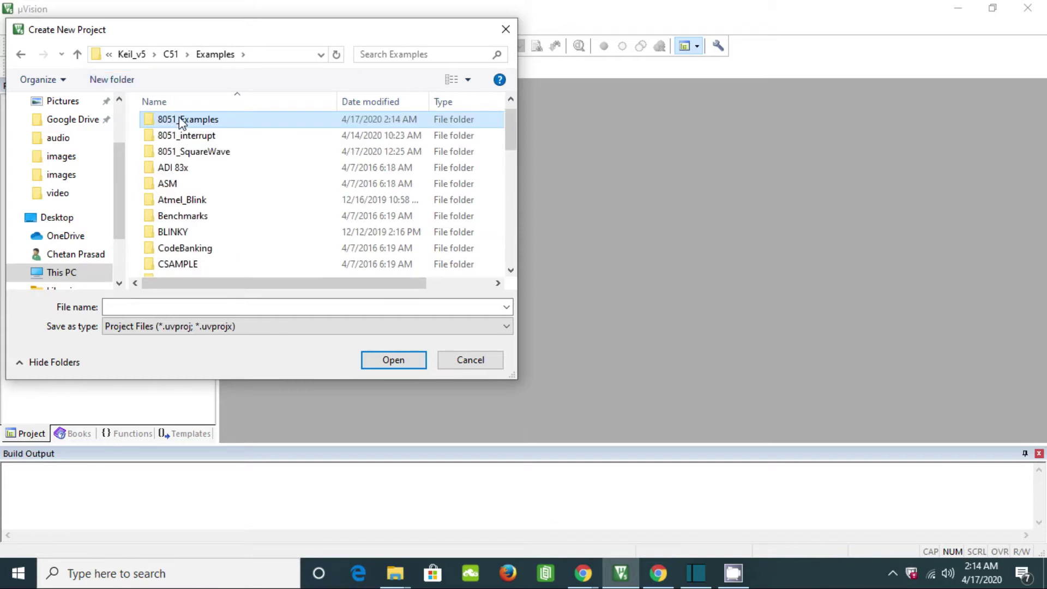
{"action": "double_click", "coordinate": [178, 119]}
{"action": "left_click", "coordinate": [123, 308]}
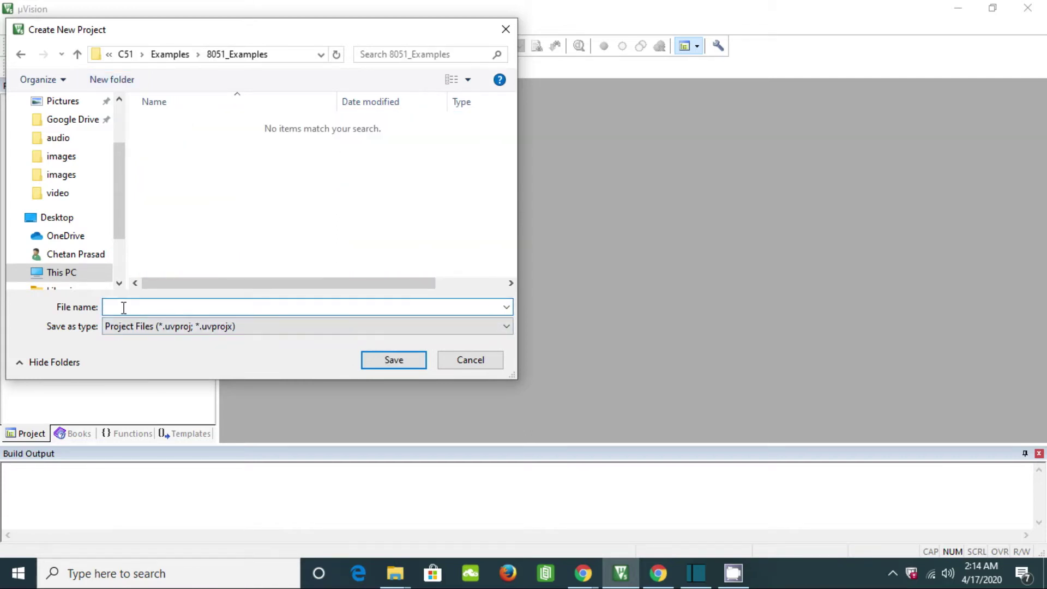
{"action": "type", "text": "8051"}
{"action": "type", "text": "_"}
{"action": "type", "text": "Exam"}
{"action": "type", "text": "ples"}
Step: Save the project, target the Nuvoton W78E052D, and decline copying STARTUP.A51
{"action": "left_click", "coordinate": [389, 362]}
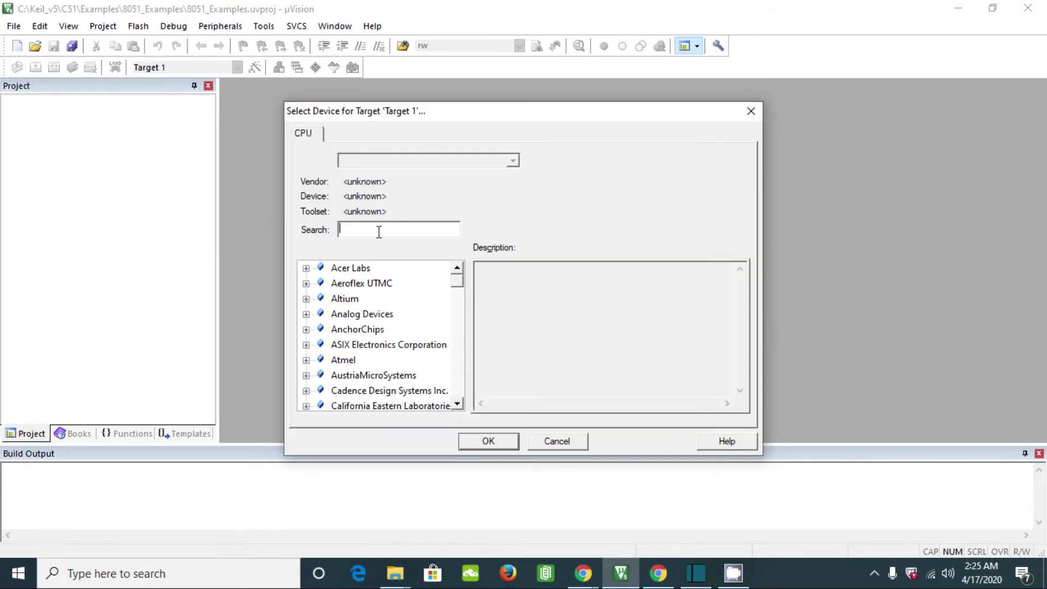
{"action": "type", "text": "w78e052d"}
{"action": "left_click", "coordinate": [380, 287]}
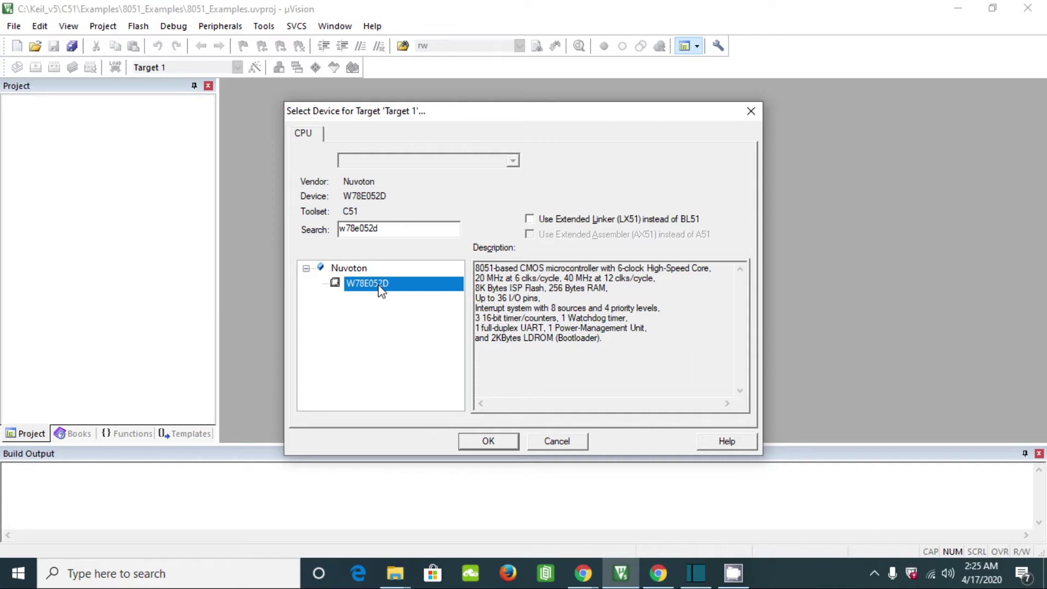
{"action": "left_click", "coordinate": [486, 442]}
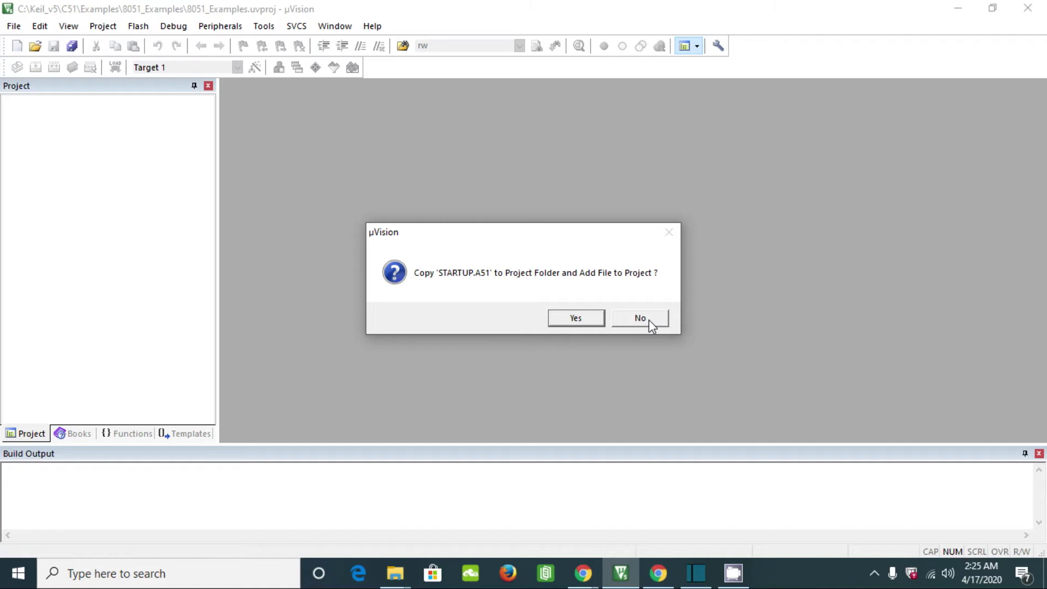
{"action": "left_click", "coordinate": [647, 319]}
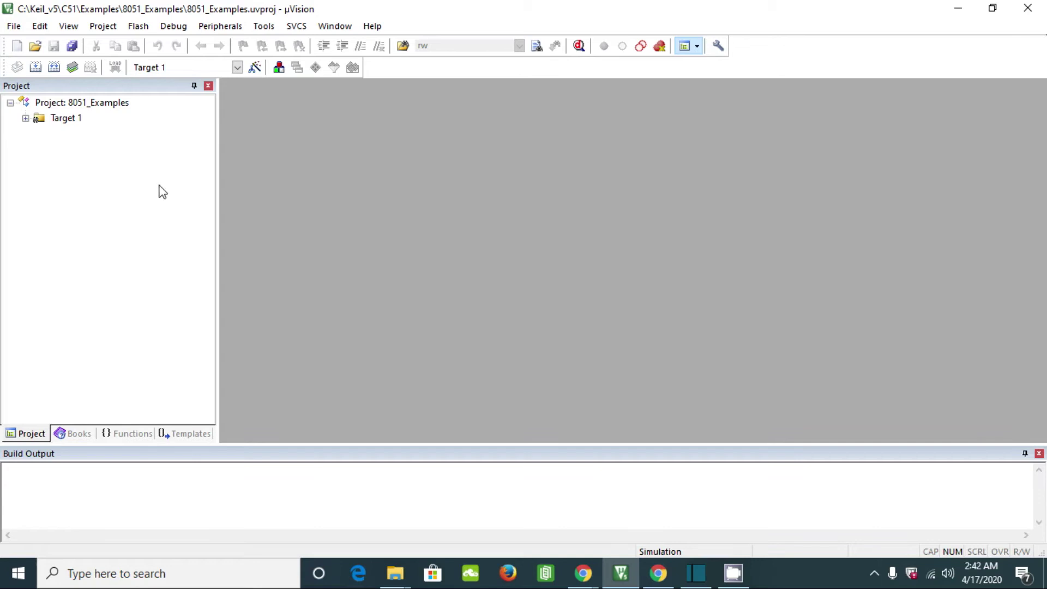
Step: Set Target 1 debug DLLs to S8051.DLL and TP51.DLL, with -p52 parameters
{"action": "right_click", "coordinate": [59, 119]}
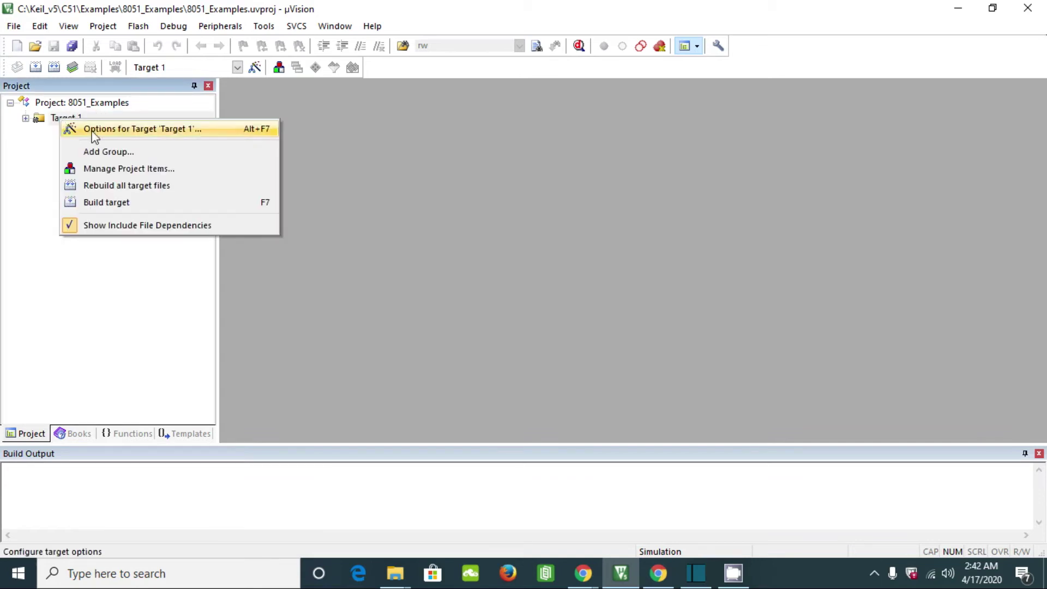
{"action": "left_click", "coordinate": [155, 131]}
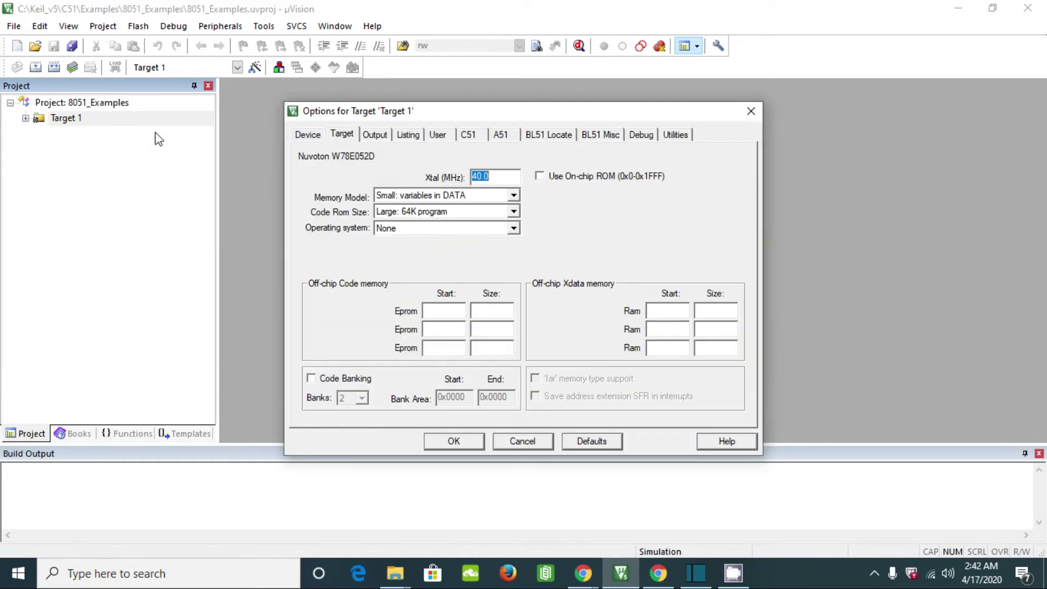
{"action": "left_click", "coordinate": [374, 135]}
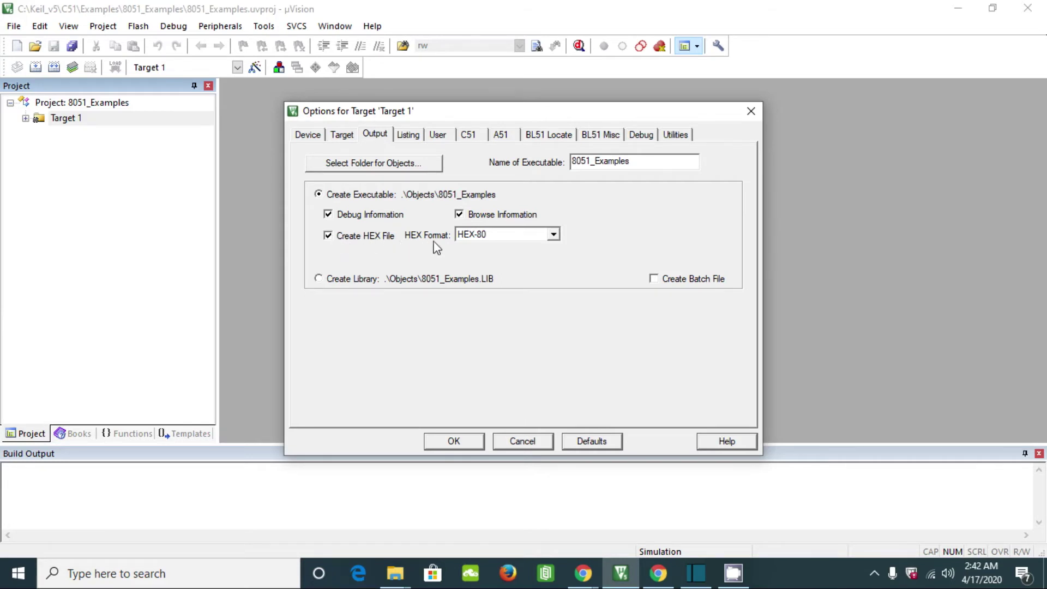
{"action": "left_click", "coordinate": [646, 138]}
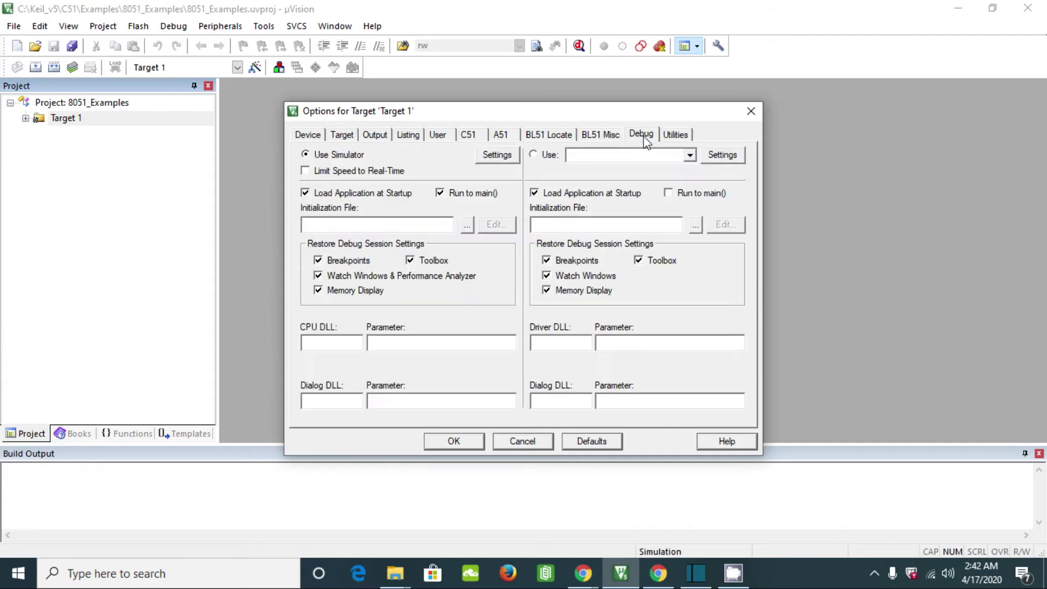
{"action": "left_click", "coordinate": [325, 342]}
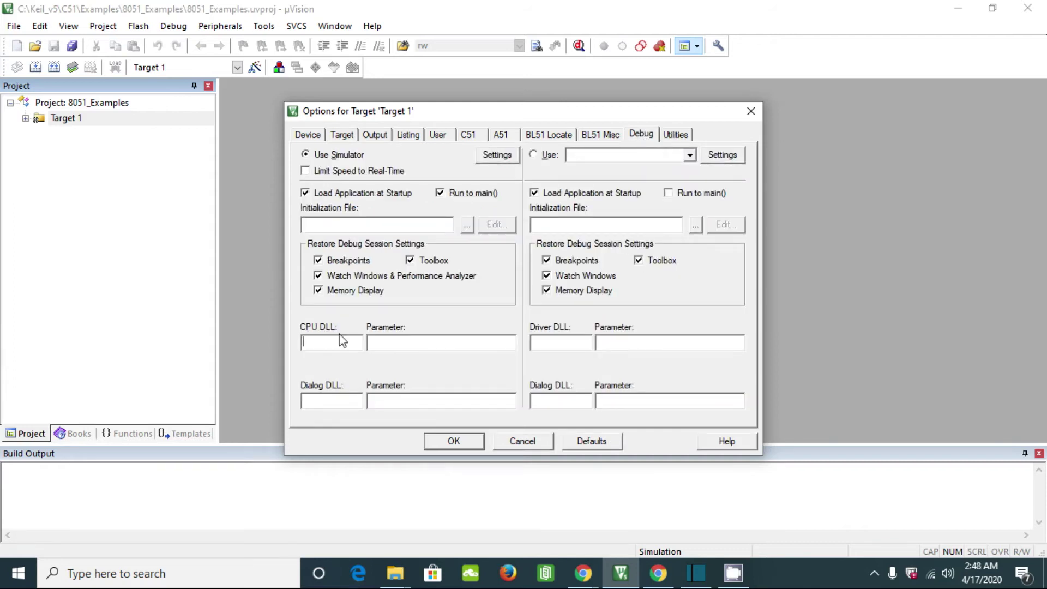
{"action": "type", "text": "S"}
{"action": "type", "text": "8051"}
{"action": "type", "text": ".DLL"}
{"action": "left_click", "coordinate": [325, 404]}
{"action": "type", "text": "DP51."}
{"action": "type", "text": "DLL"}
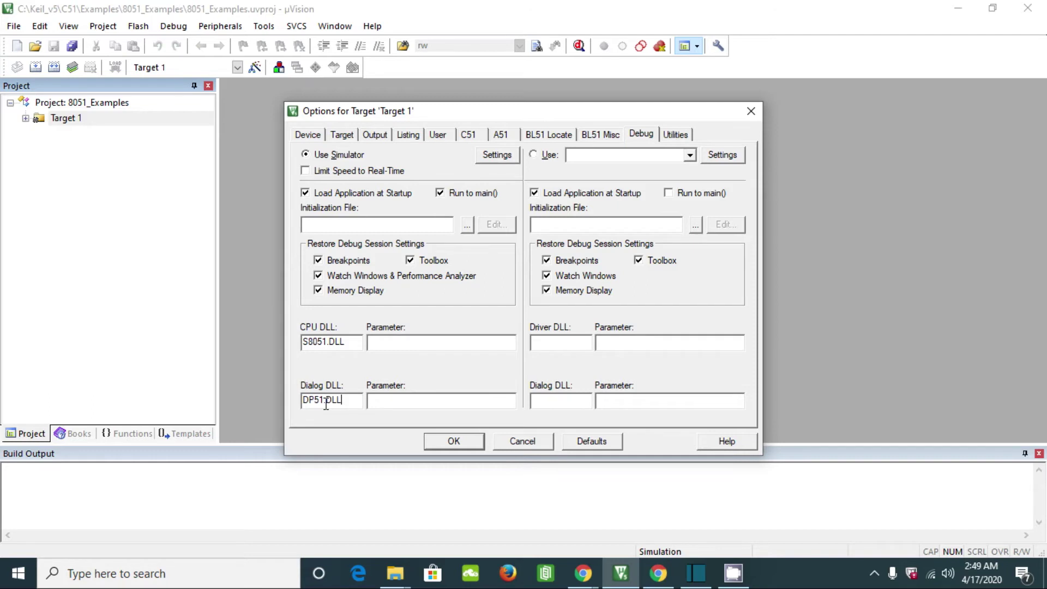
{"action": "key", "text": "Tab"}
{"action": "type", "text": "-p"}
{"action": "type", "text": "5"}
{"action": "type", "text": "2"}
{"action": "type", "text": "S"}
{"action": "type", "text": "8051"}
{"action": "type", "text": ".DLL"}
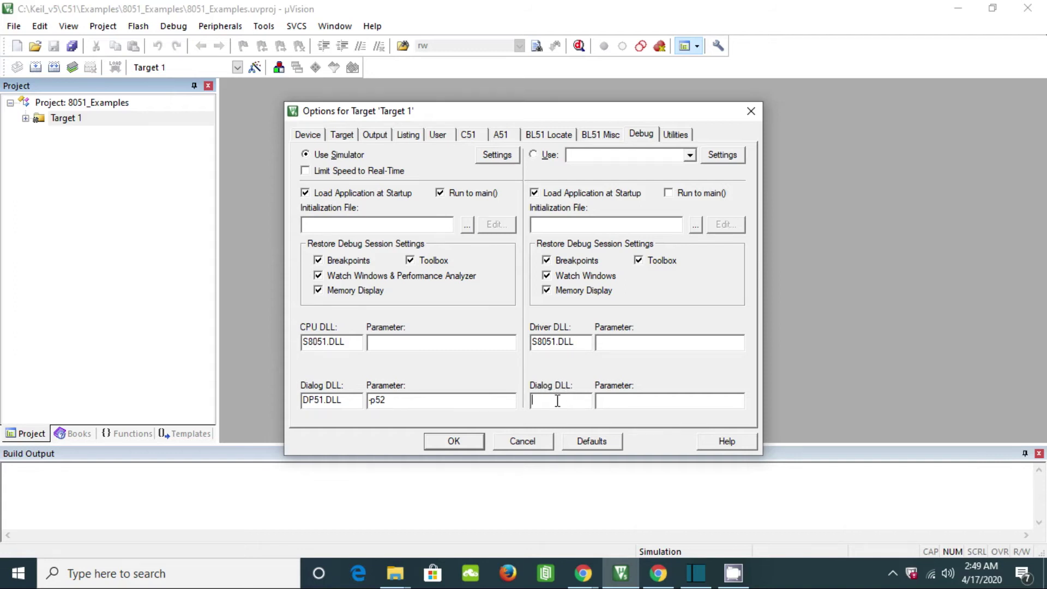
{"action": "type", "text": "T"}
{"action": "type", "text": "P51."}
{"action": "type", "text": "DLL"}
{"action": "key", "text": "Tab"}
{"action": "type", "text": "-p"}
{"action": "type", "text": "52"}
Step: Apply the target options and paste 8051_boolean_exp.a51 into the 8051_Examples folder
{"action": "left_click", "coordinate": [455, 442]}
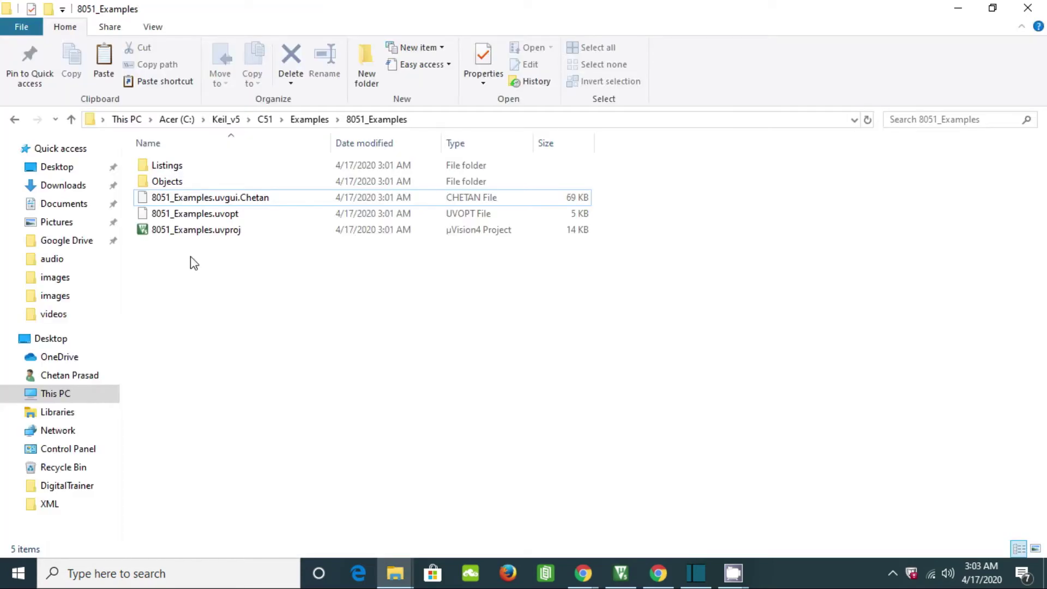
{"action": "right_click", "coordinate": [191, 259]}
{"action": "left_click", "coordinate": [247, 366]}
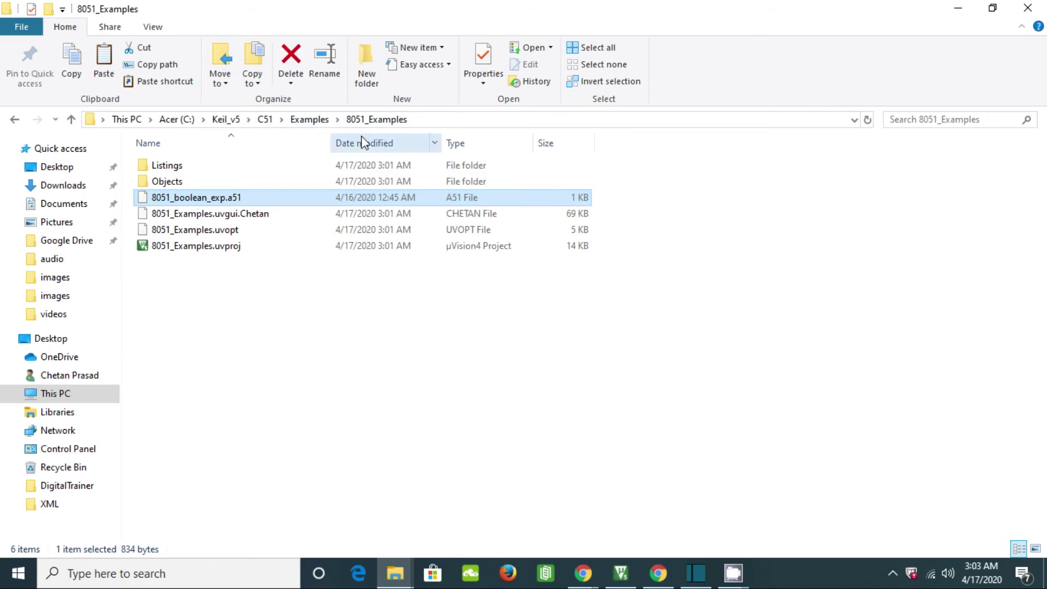
{"action": "key", "text": "alt+Tab"}
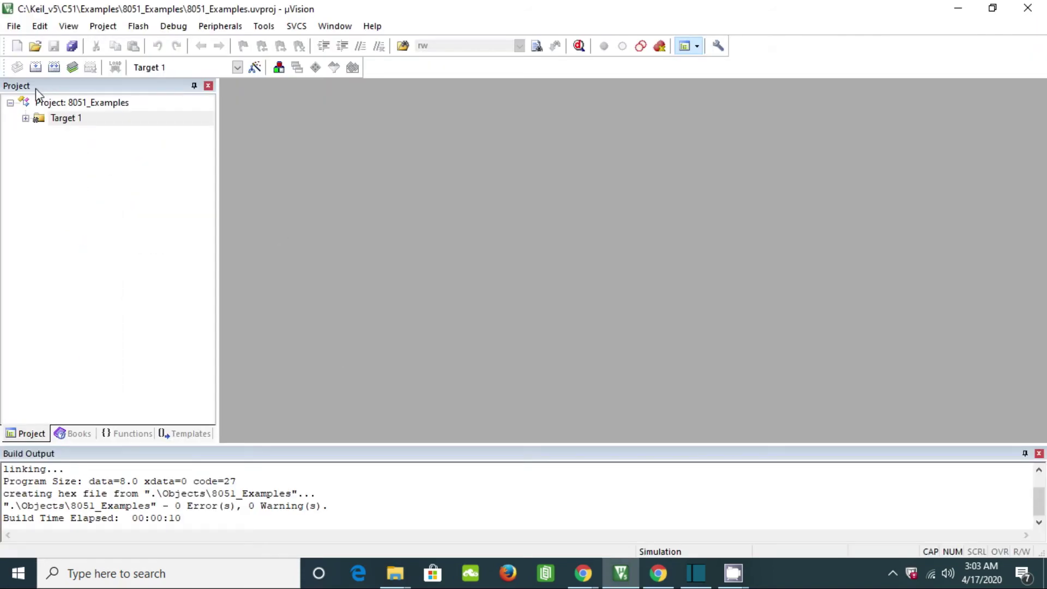
Step: Add 8051_boolean_exp.a51 to Source Group 1 and open it in the editor
{"action": "left_click", "coordinate": [25, 118]}
{"action": "left_click", "coordinate": [90, 135]}
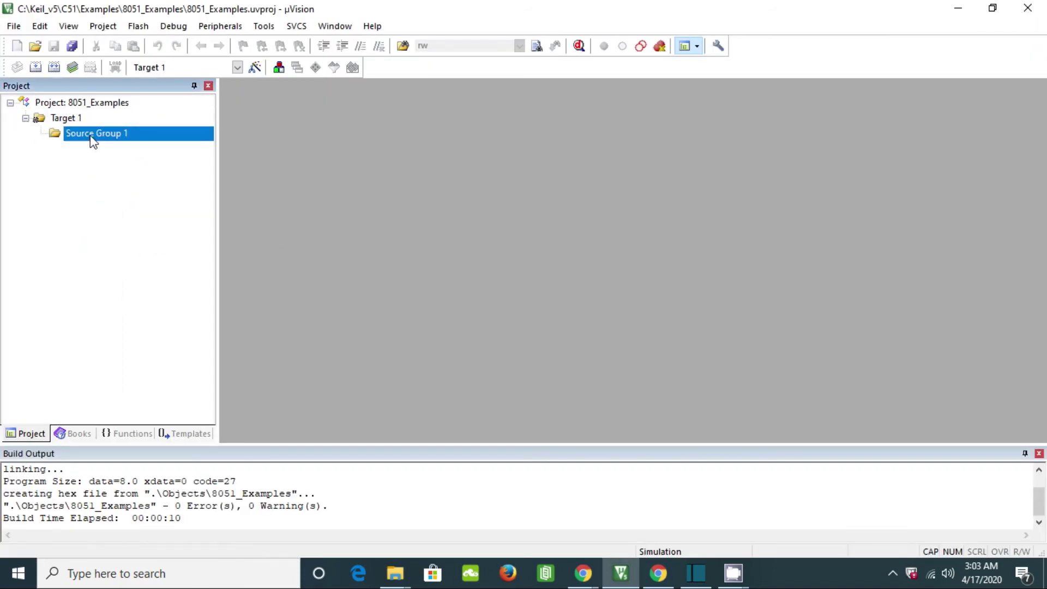
{"action": "right_click", "coordinate": [90, 136]}
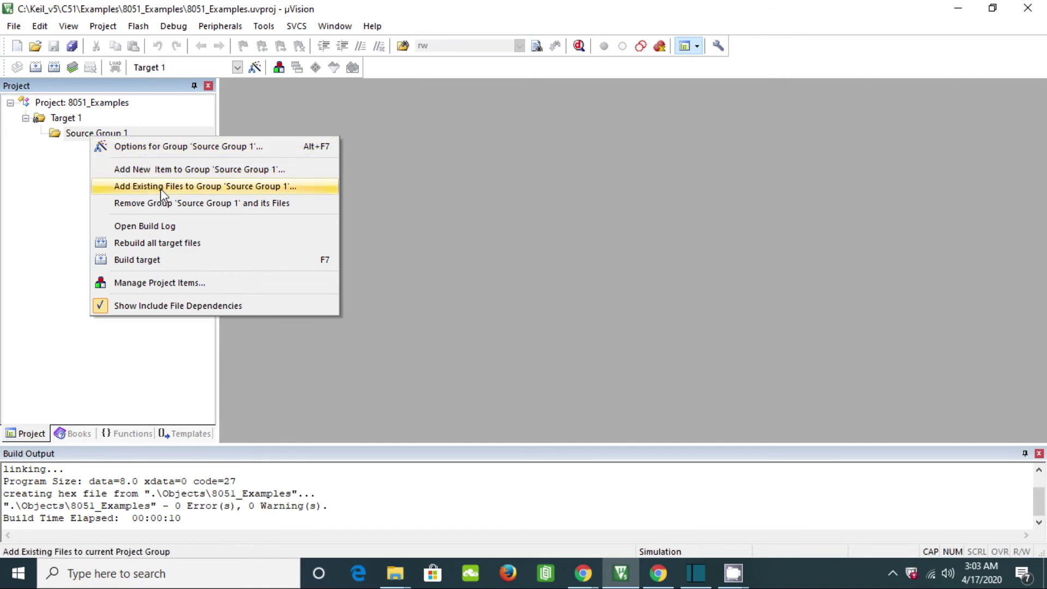
{"action": "left_click", "coordinate": [161, 186]}
{"action": "left_click", "coordinate": [451, 268]}
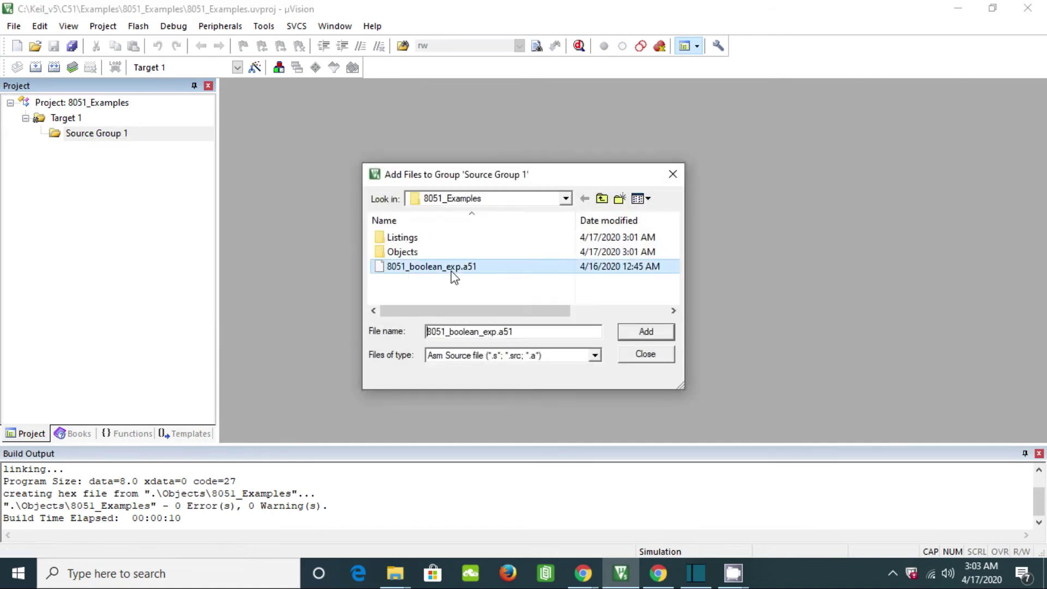
{"action": "left_click", "coordinate": [645, 333]}
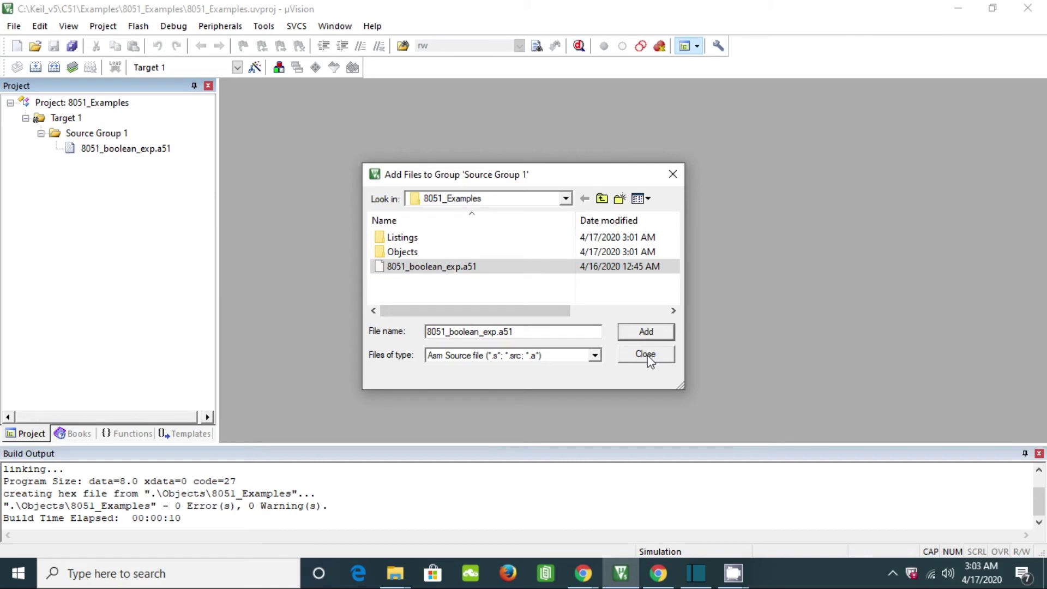
{"action": "left_click", "coordinate": [646, 354]}
{"action": "double_click", "coordinate": [149, 153]}
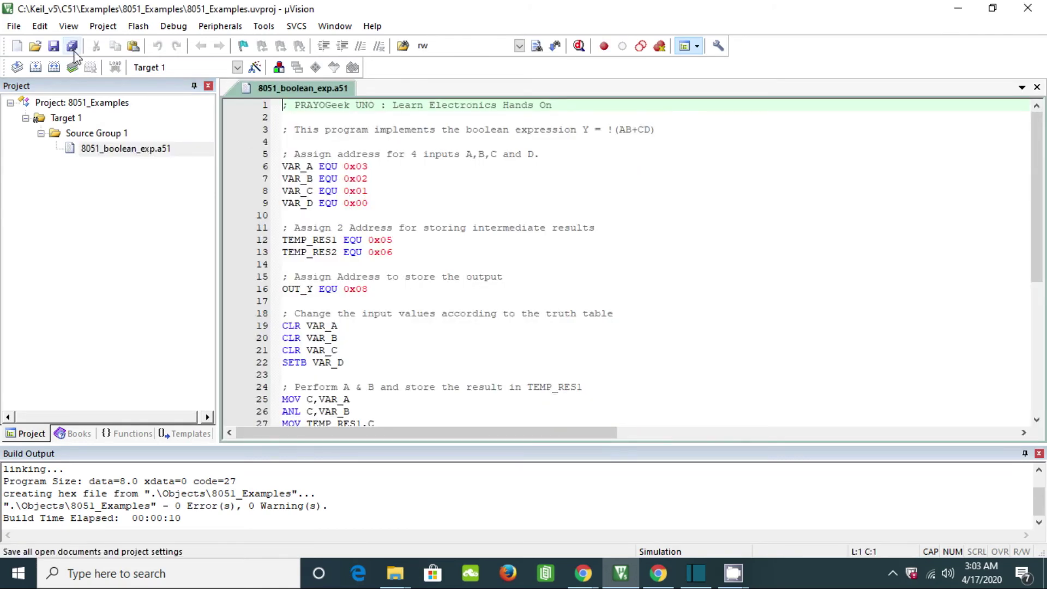
Step: Rebuild the target with 0 errors, then start and end a simulation debug session
{"action": "left_click", "coordinate": [54, 69]}
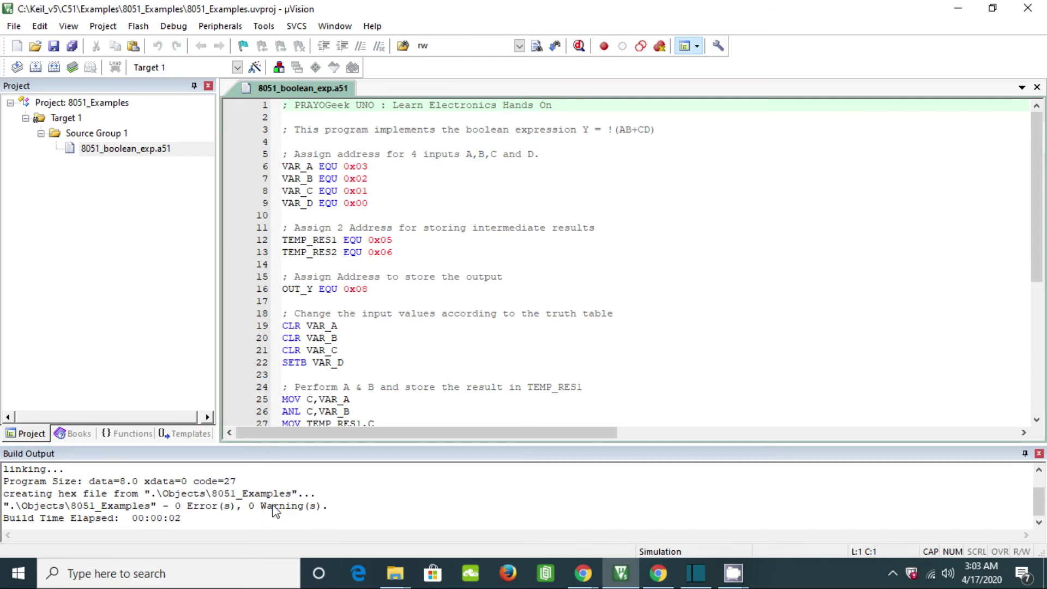
{"action": "left_click", "coordinate": [578, 47]}
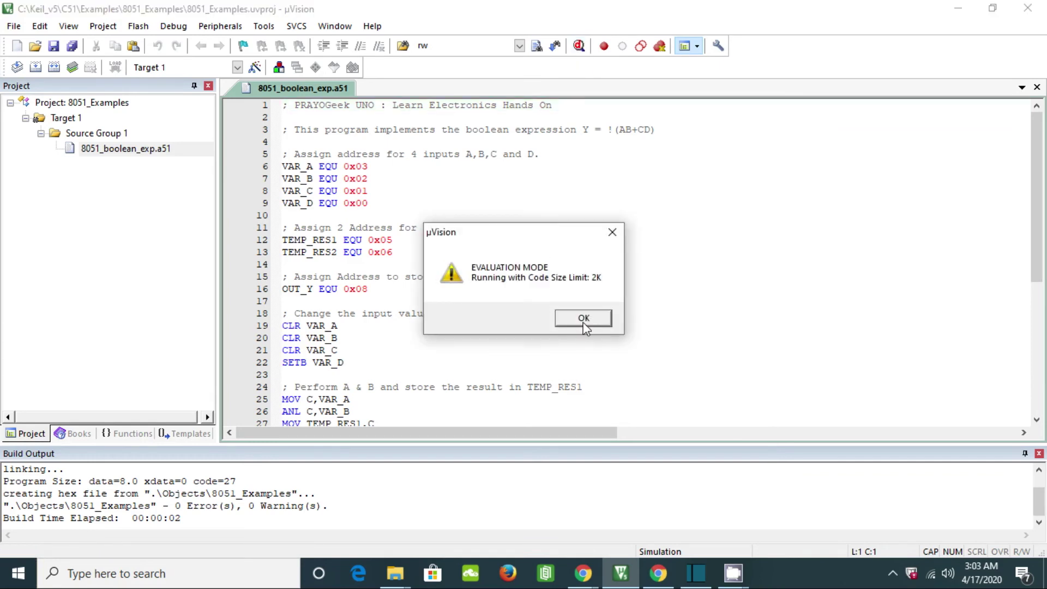
{"action": "left_click", "coordinate": [584, 319]}
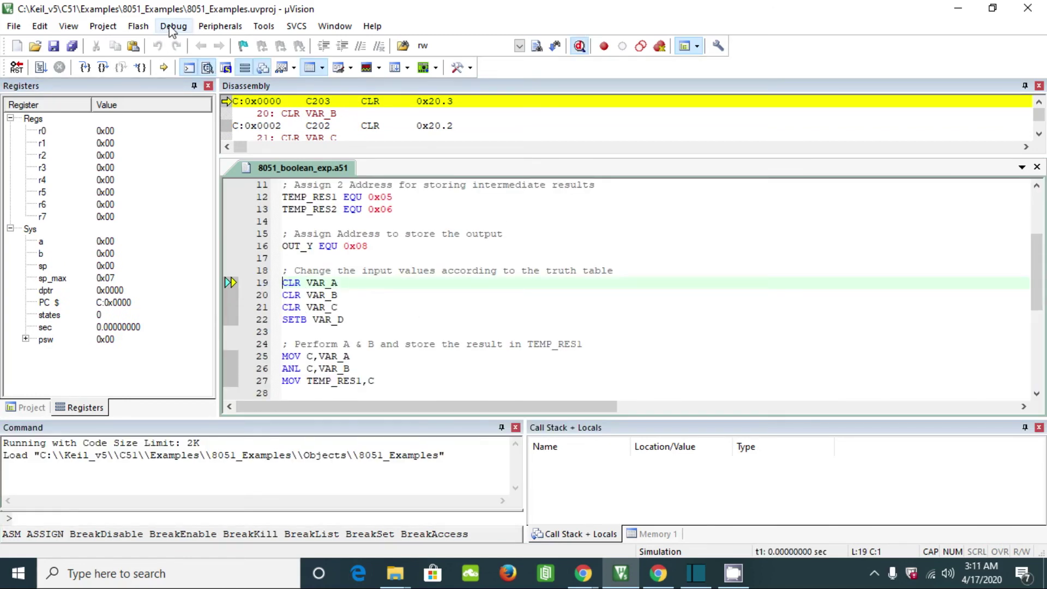
{"action": "left_click", "coordinate": [172, 25]}
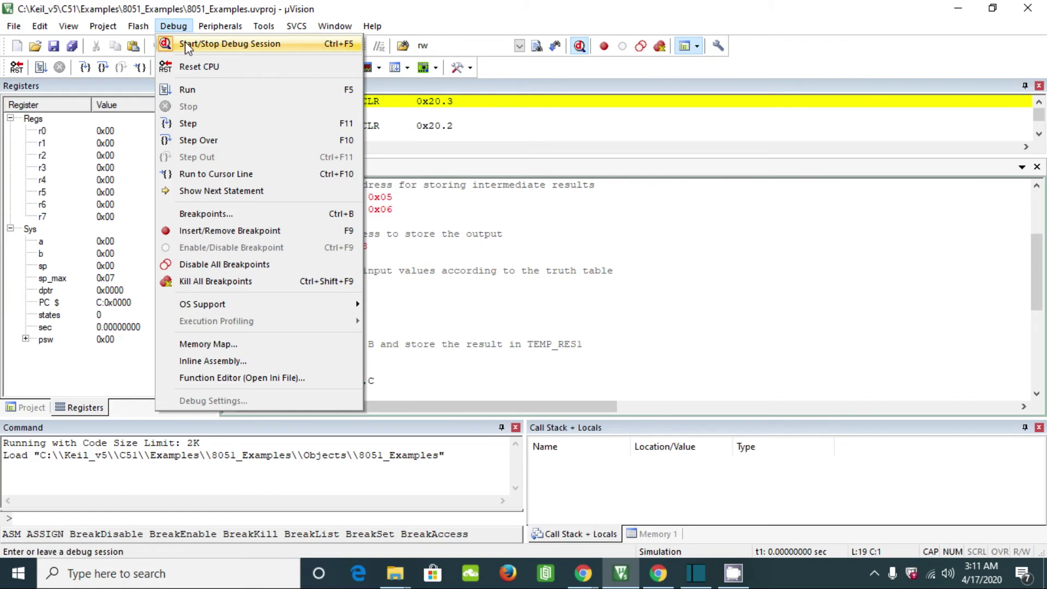
{"action": "left_click", "coordinate": [186, 46]}
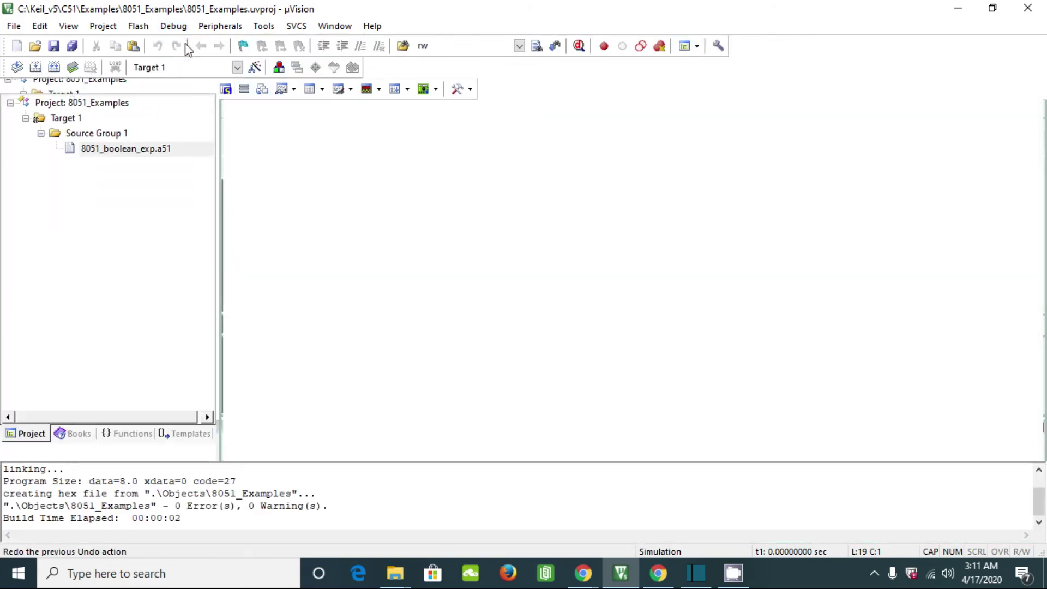
{"action": "left_click", "coordinate": [129, 154]}
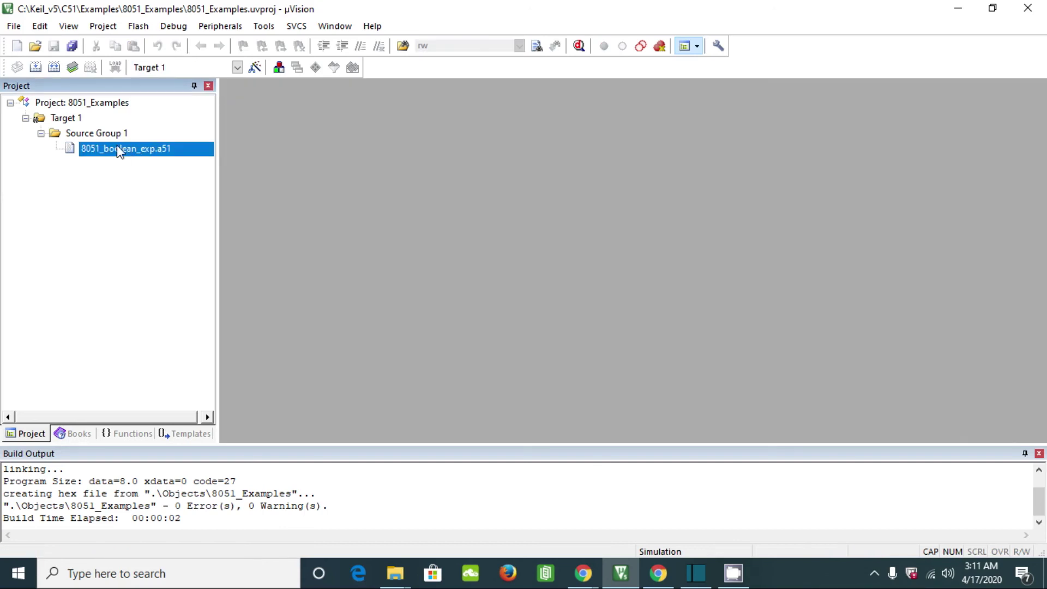
Step: Remove 8051_boolean_exp.a51 from the project
{"action": "right_click", "coordinate": [124, 151]}
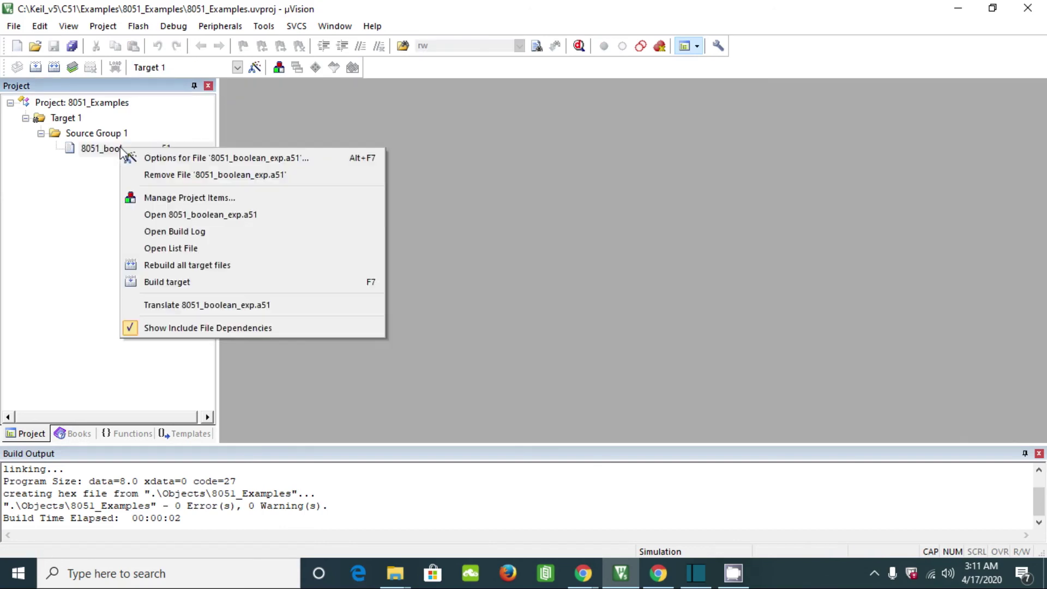
{"action": "left_click", "coordinate": [171, 175]}
{"action": "left_click", "coordinate": [558, 324]}
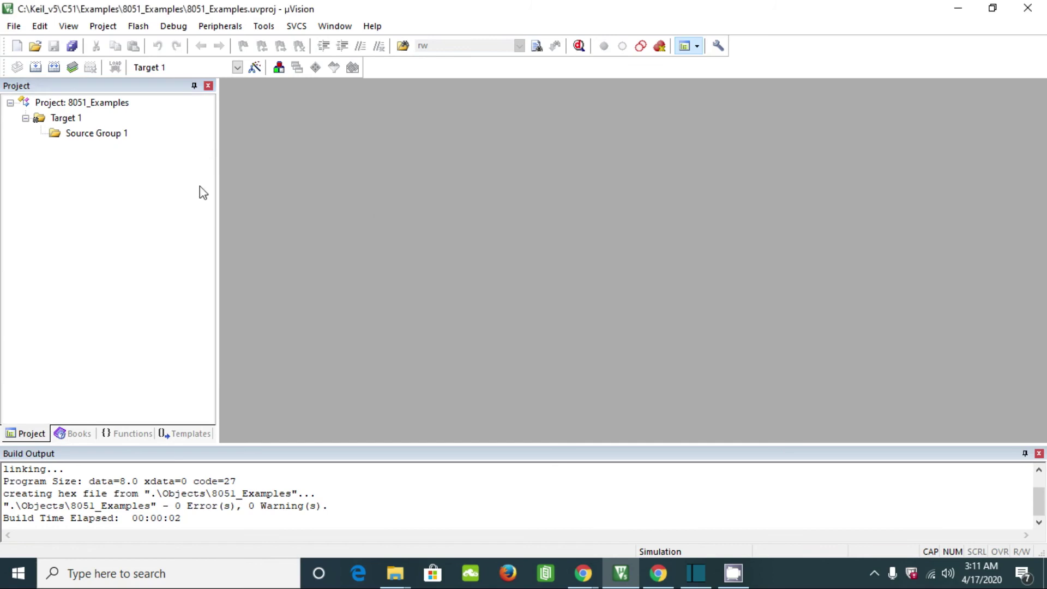
Step: Add 8051_int_asm.a51 to Source Group 1 and open it in the editor
{"action": "left_click", "coordinate": [92, 136]}
{"action": "right_click", "coordinate": [90, 139]}
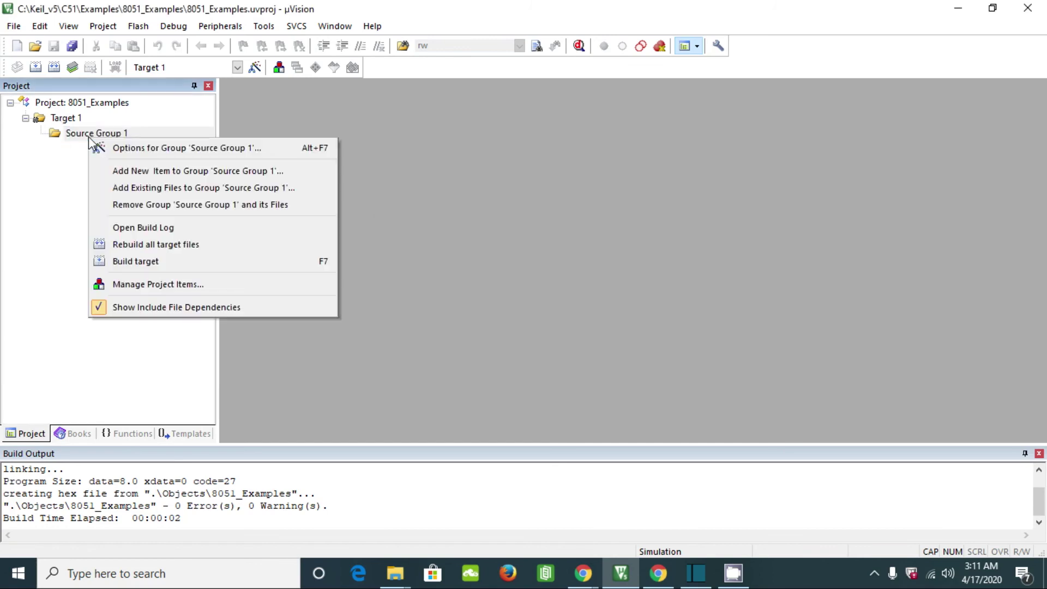
{"action": "left_click", "coordinate": [149, 187]}
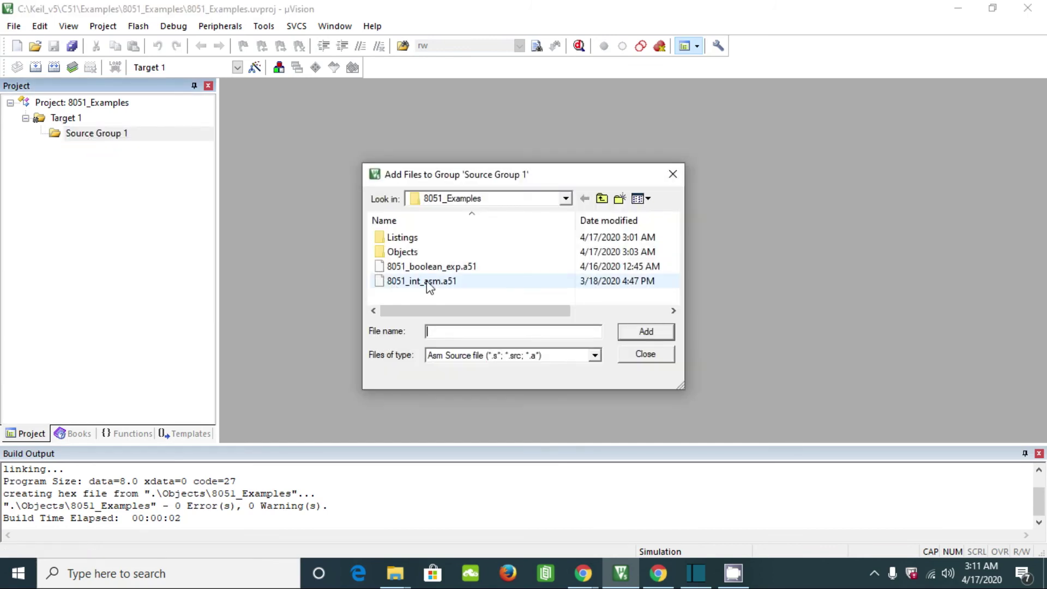
{"action": "double_click", "coordinate": [426, 283]}
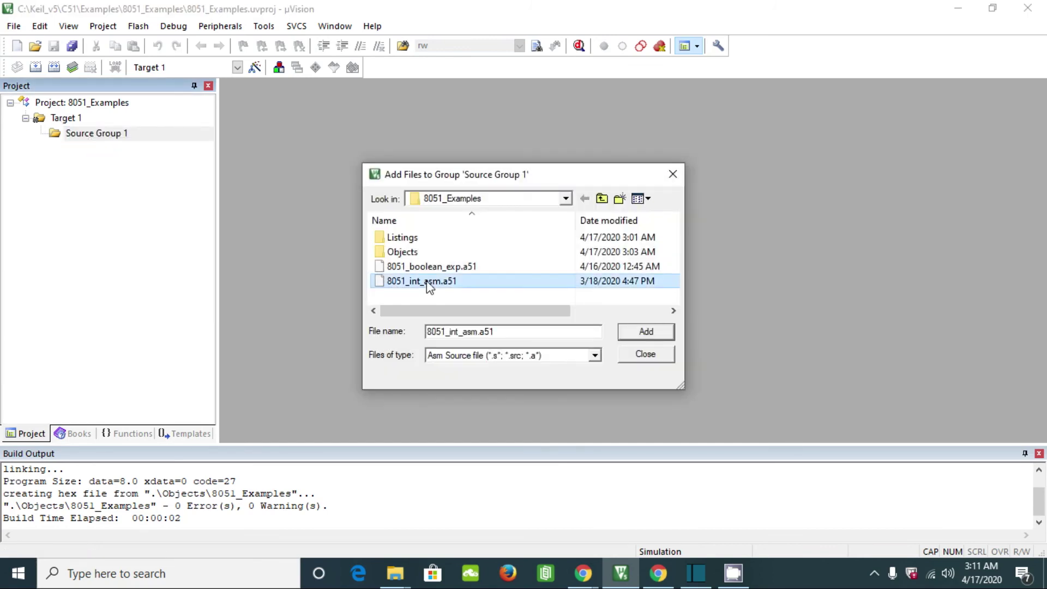
{"action": "left_click", "coordinate": [646, 357]}
{"action": "double_click", "coordinate": [137, 151]}
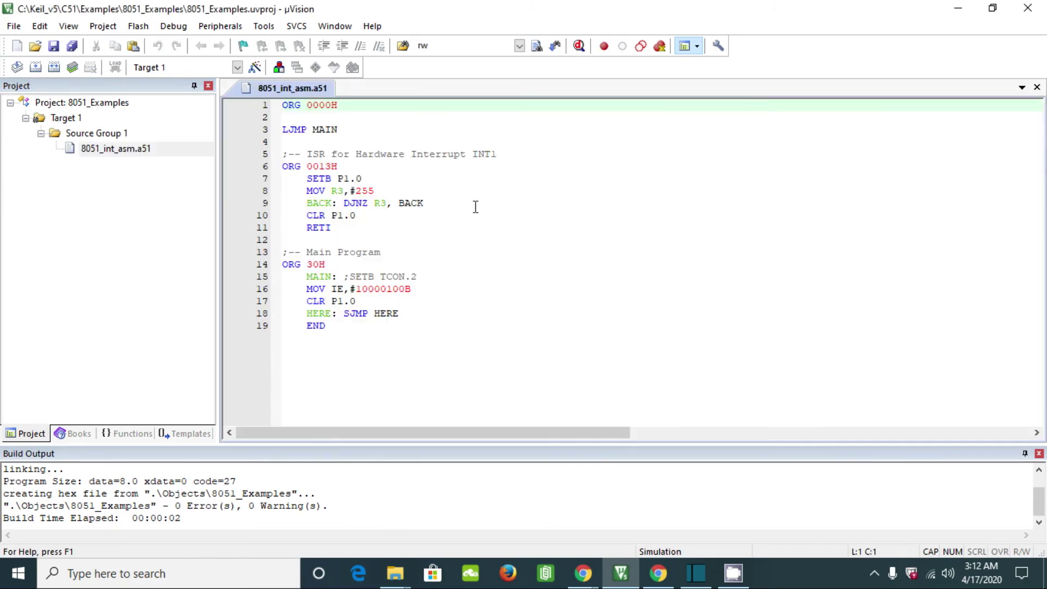
Step: Rebuild Target 1 so 8051_int_asm.a51 is assembled
{"action": "left_click", "coordinate": [55, 68]}
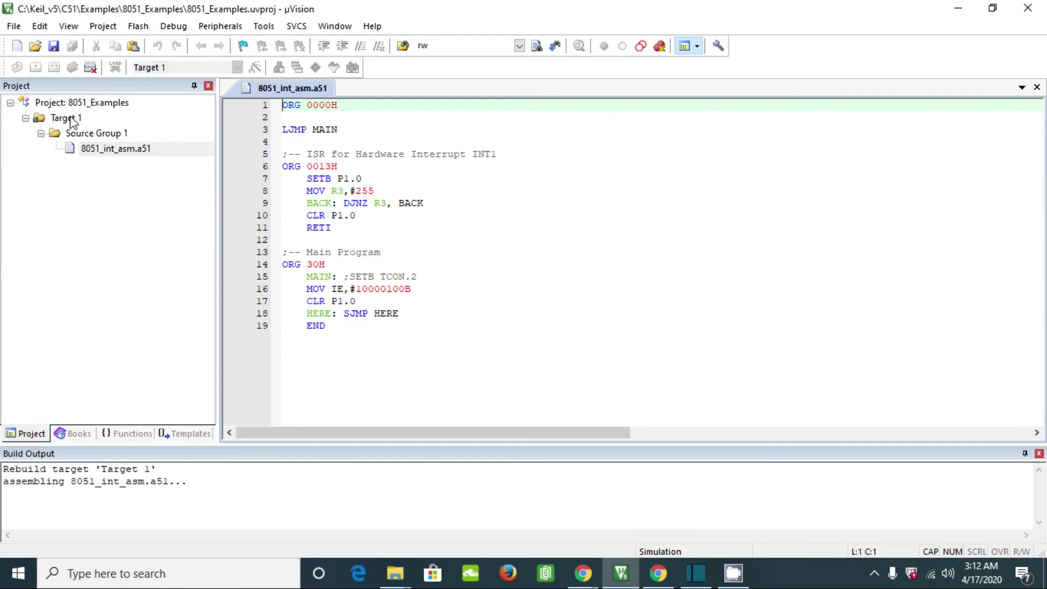